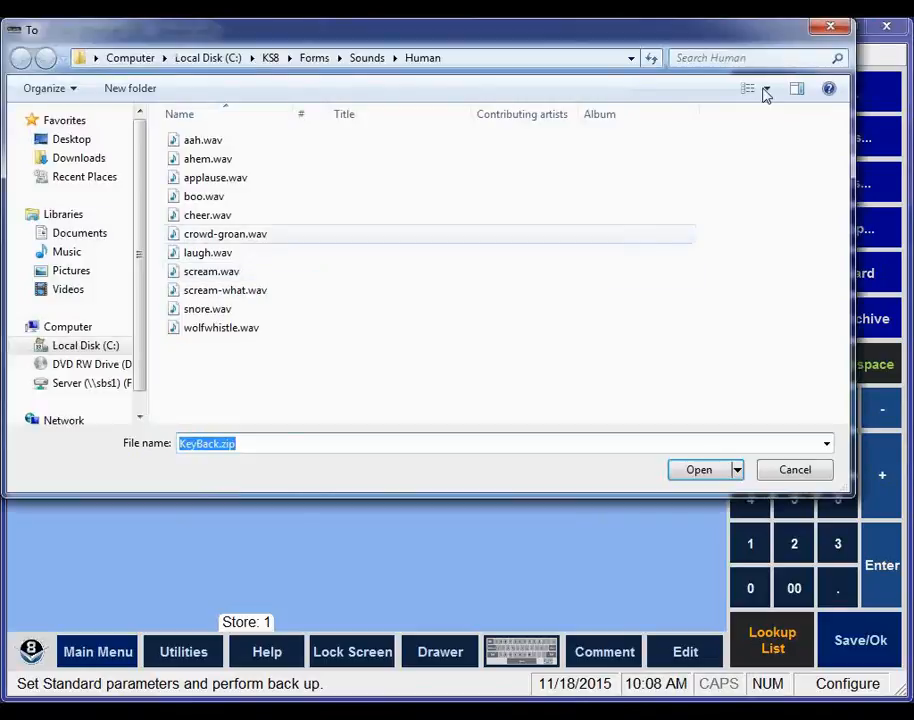
- Browse the Tutor, KS8 and C: drive folders as the standard backup's source, and cancel the backup
left_click(837, 29)
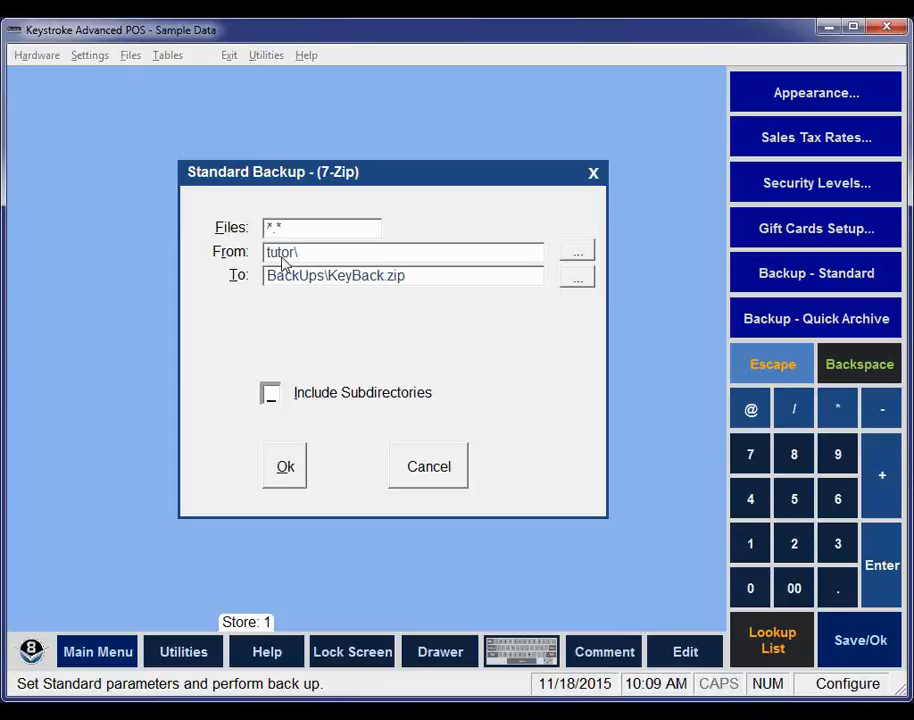
left_click(576, 256)
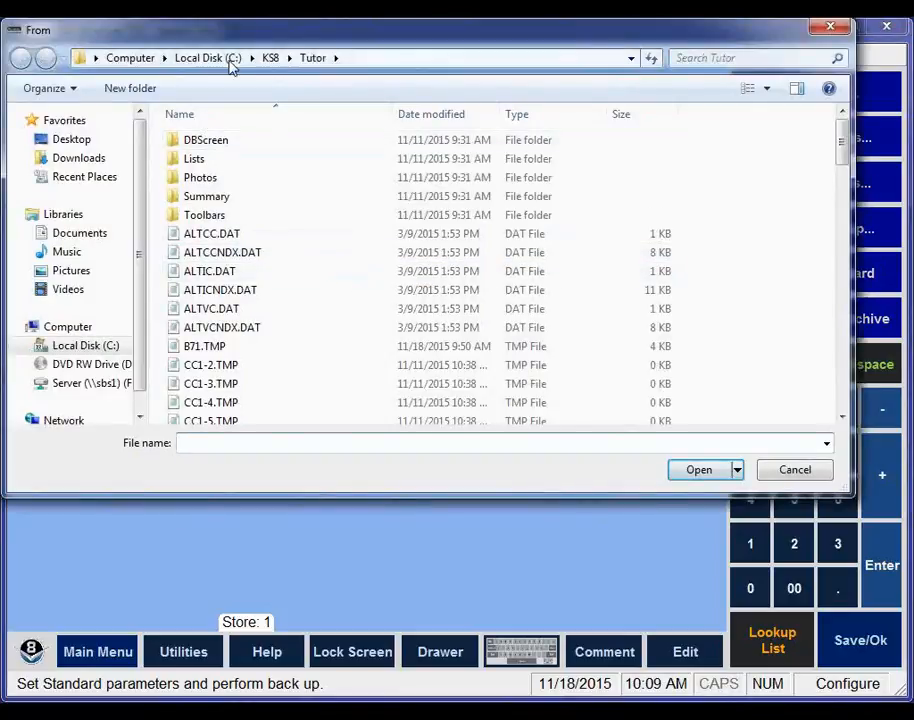
left_click(271, 58)
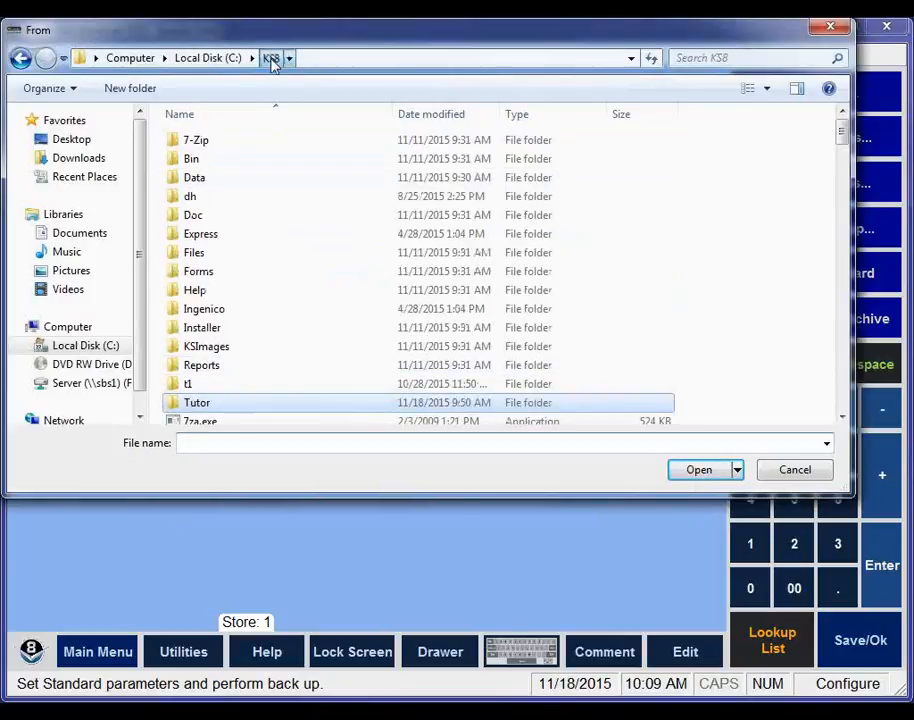
left_click(722, 469)
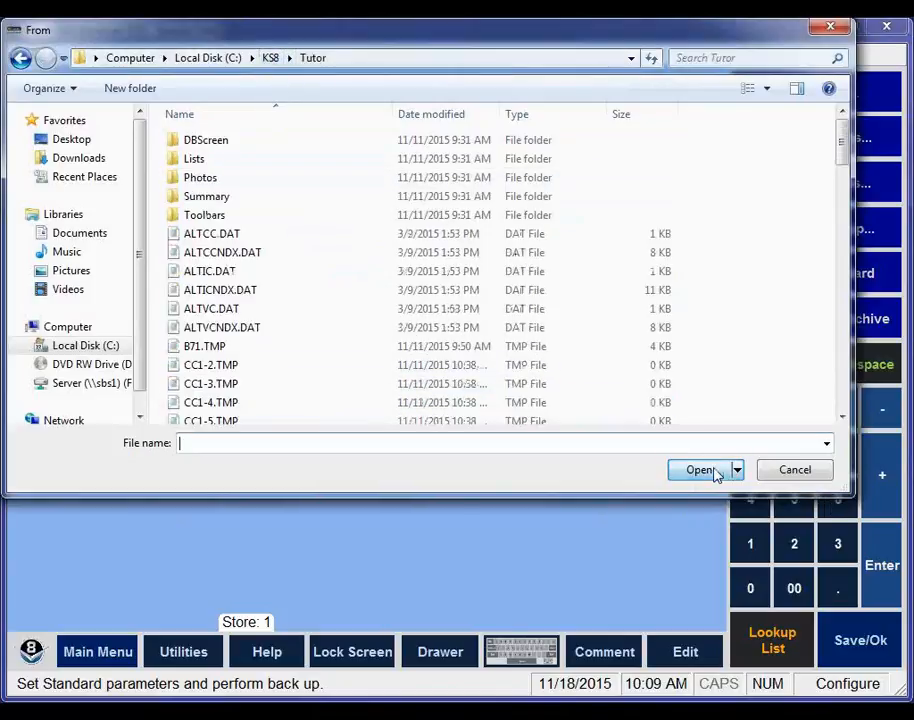
left_click(228, 58)
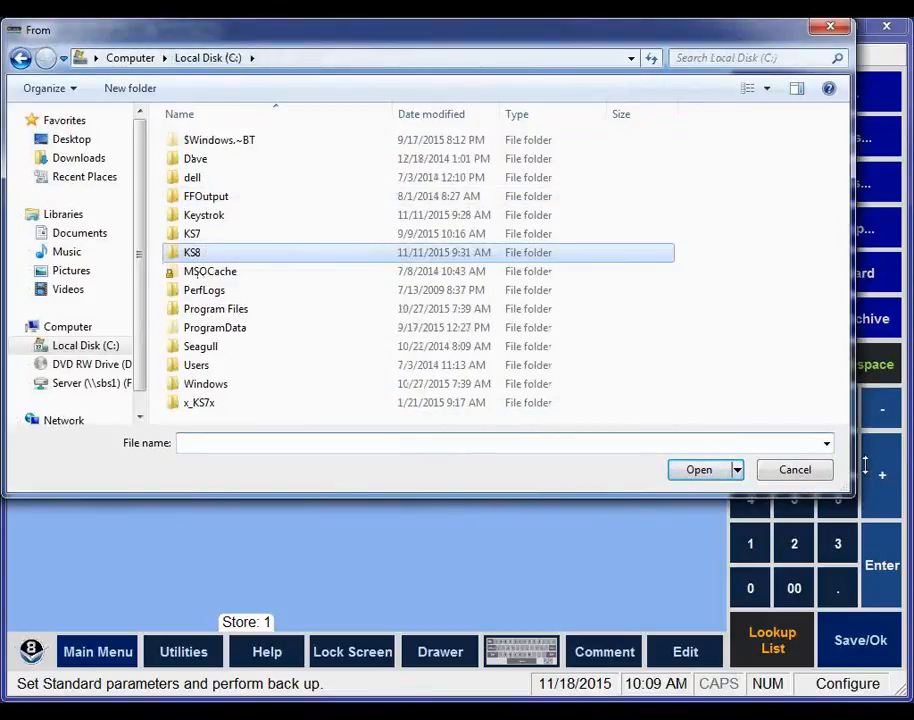
left_click(704, 471)
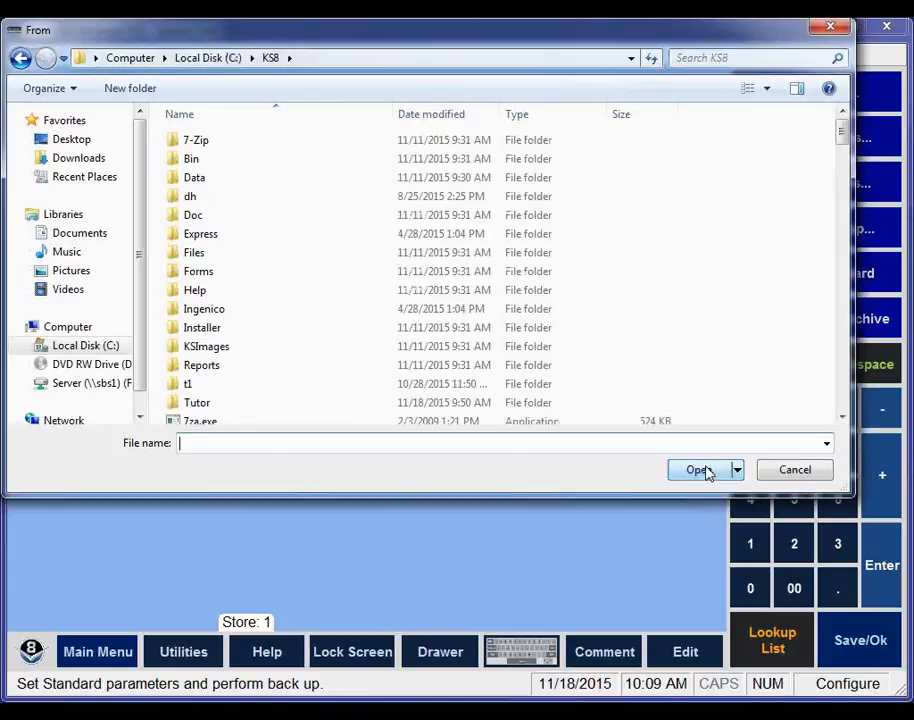
left_click(831, 28)
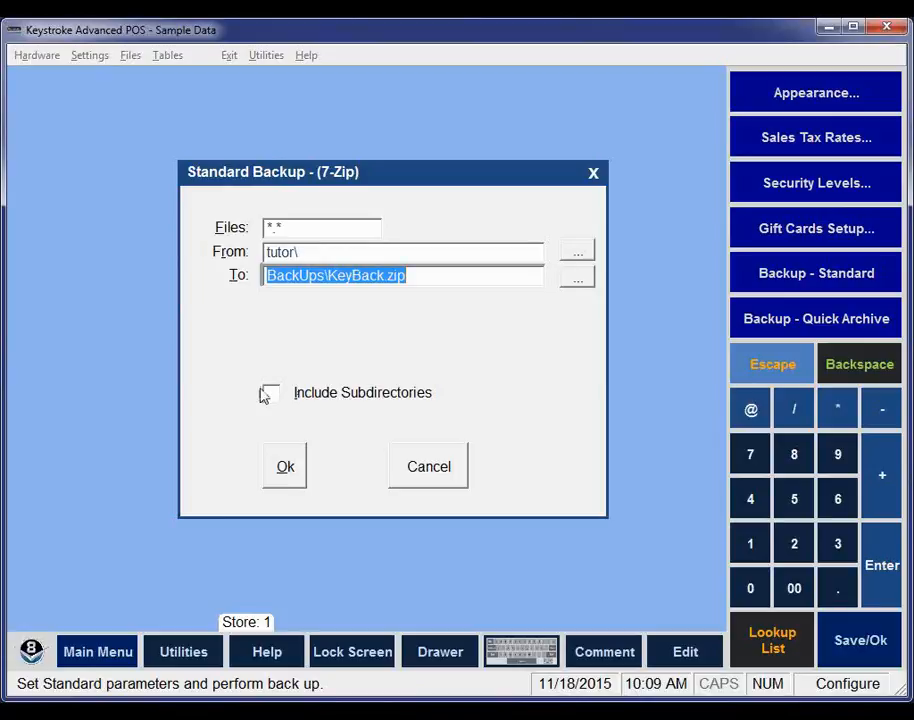
left_click(428, 469)
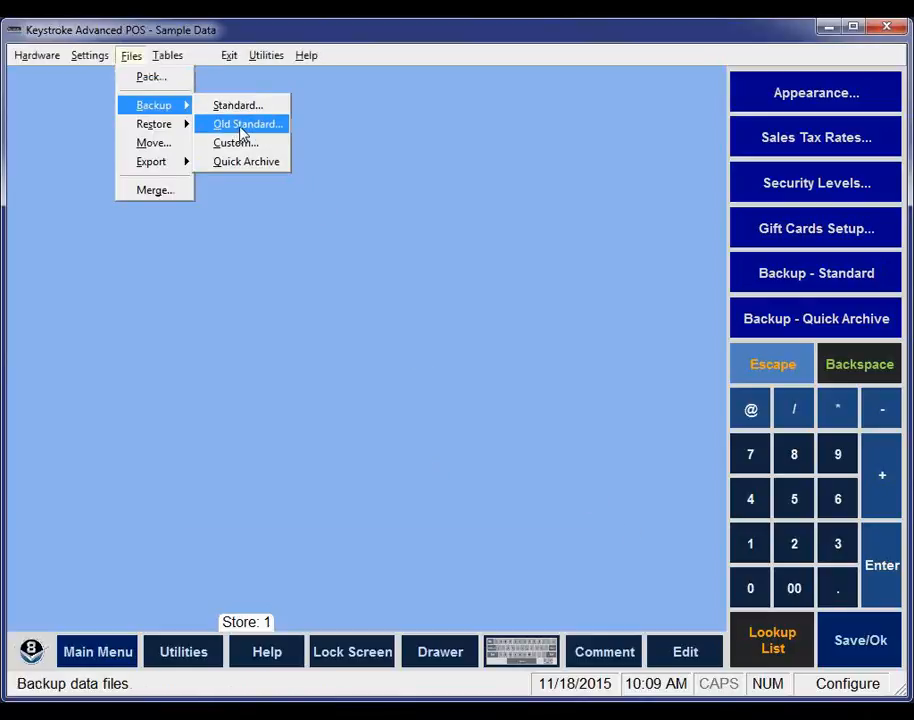
- Inspect the Old Standard, Custom and Quick Archive backup options, cancelling each one without running it
left_click(243, 135)
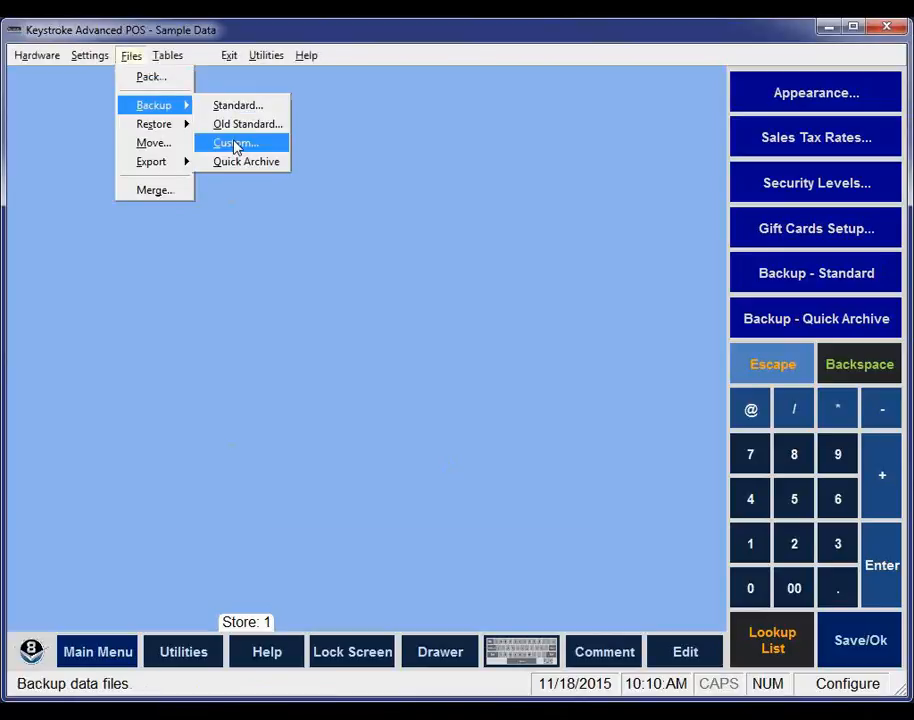
left_click(235, 146)
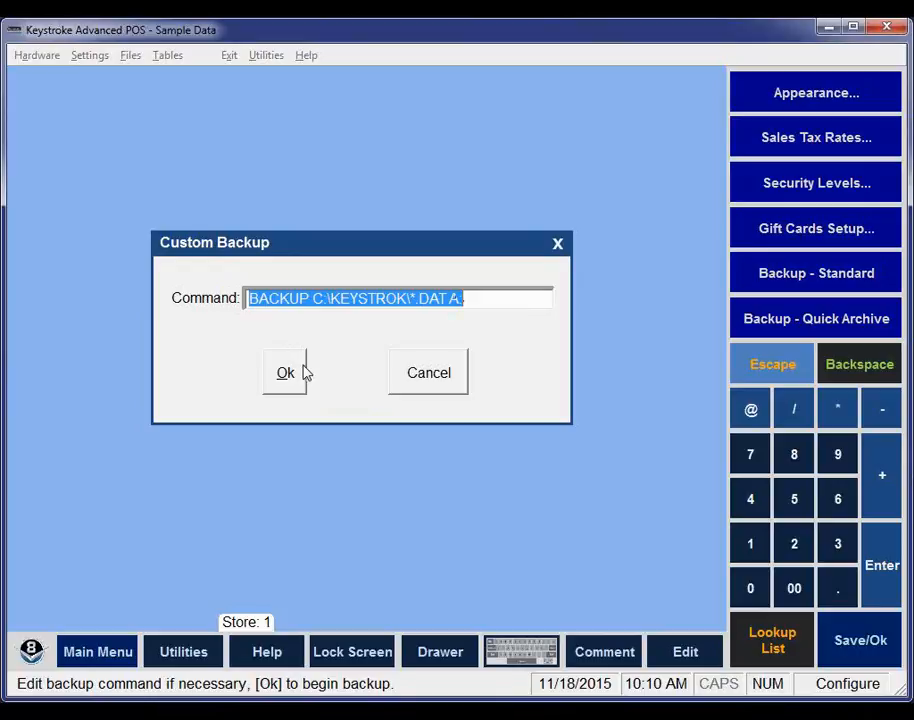
left_click(428, 375)
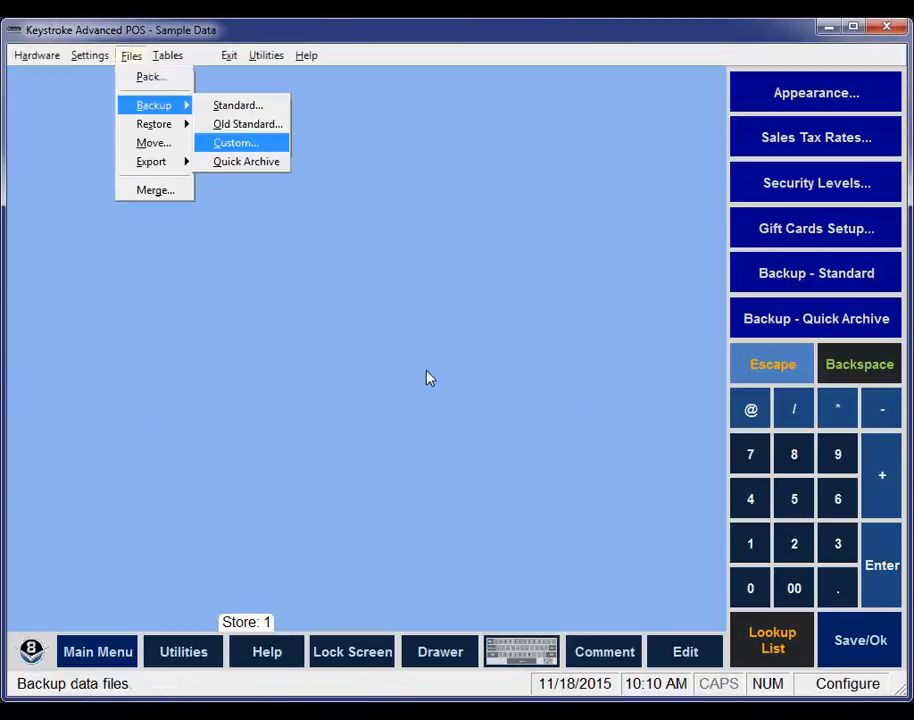
left_click(250, 170)
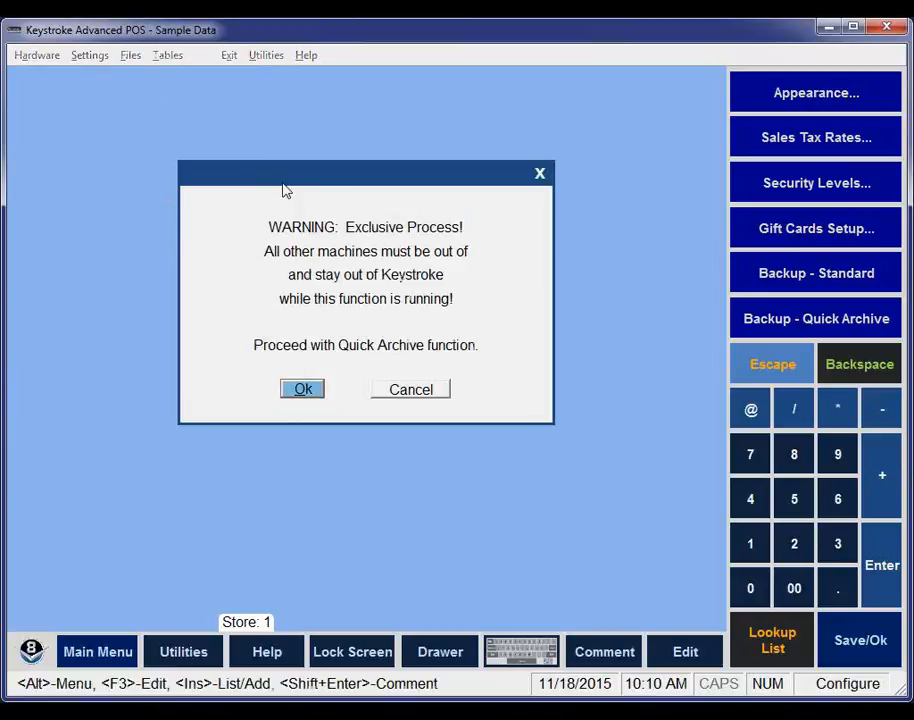
left_click(421, 393)
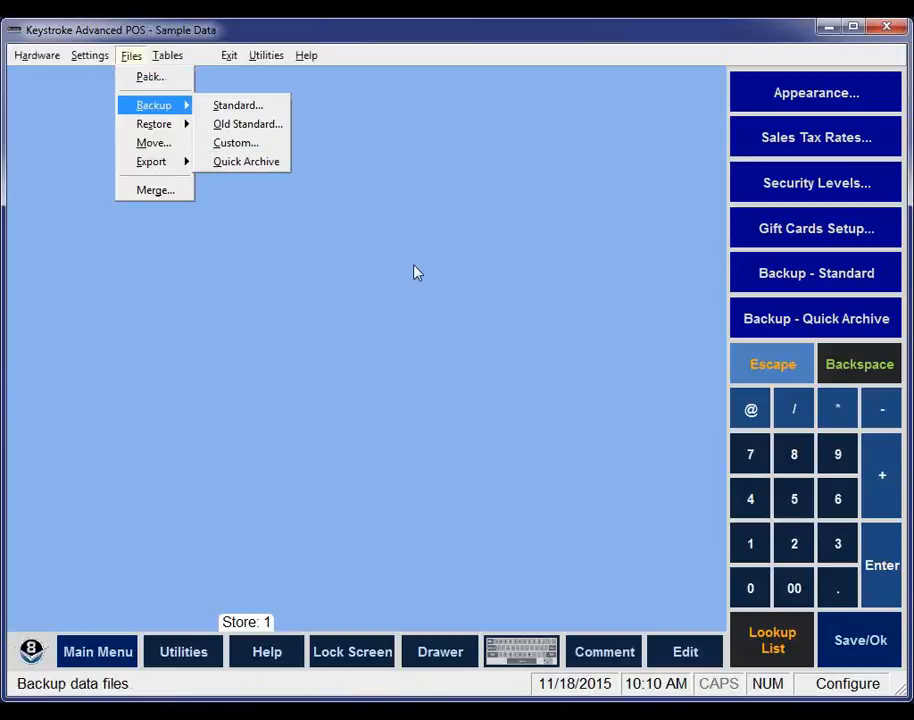
- Review the Quick Archive settings and the compression program choices in the database settings, and cancel out of them
mouse_move(92, 58)
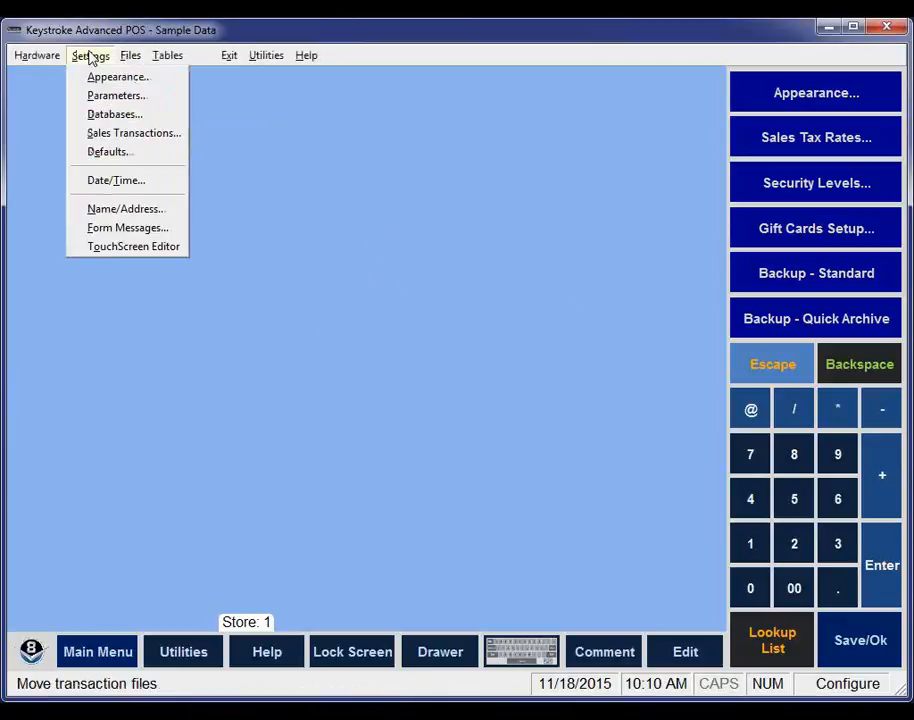
left_click(112, 114)
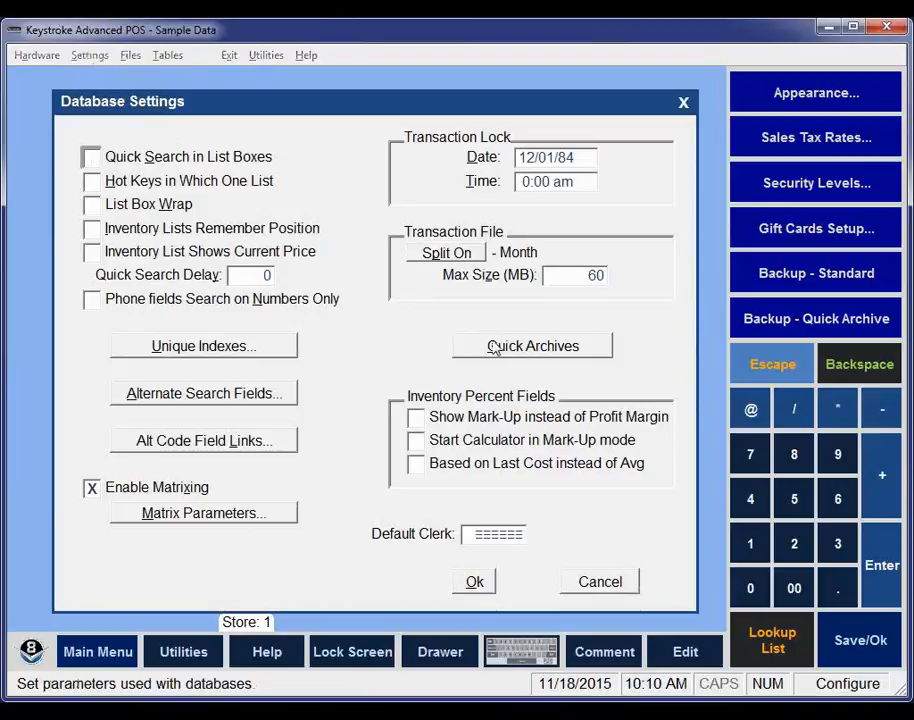
left_click(511, 350)
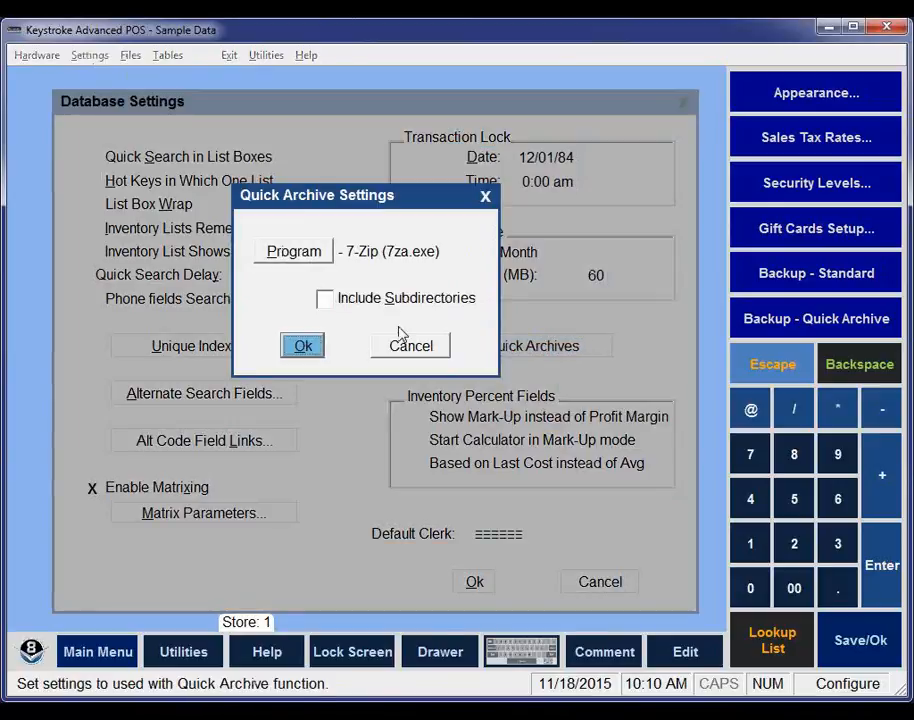
left_click(303, 254)
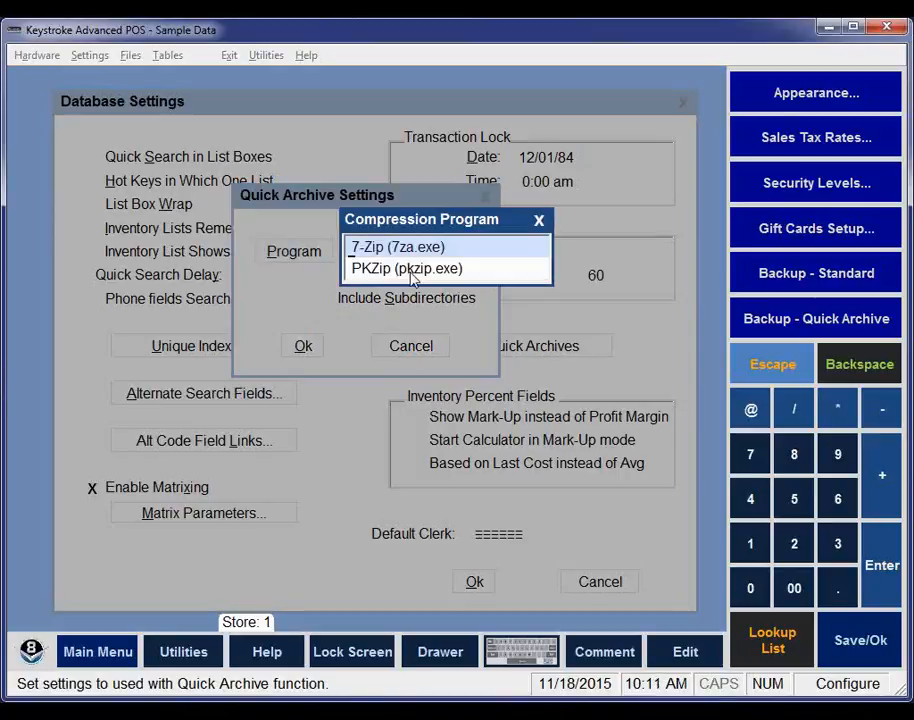
key("Return")
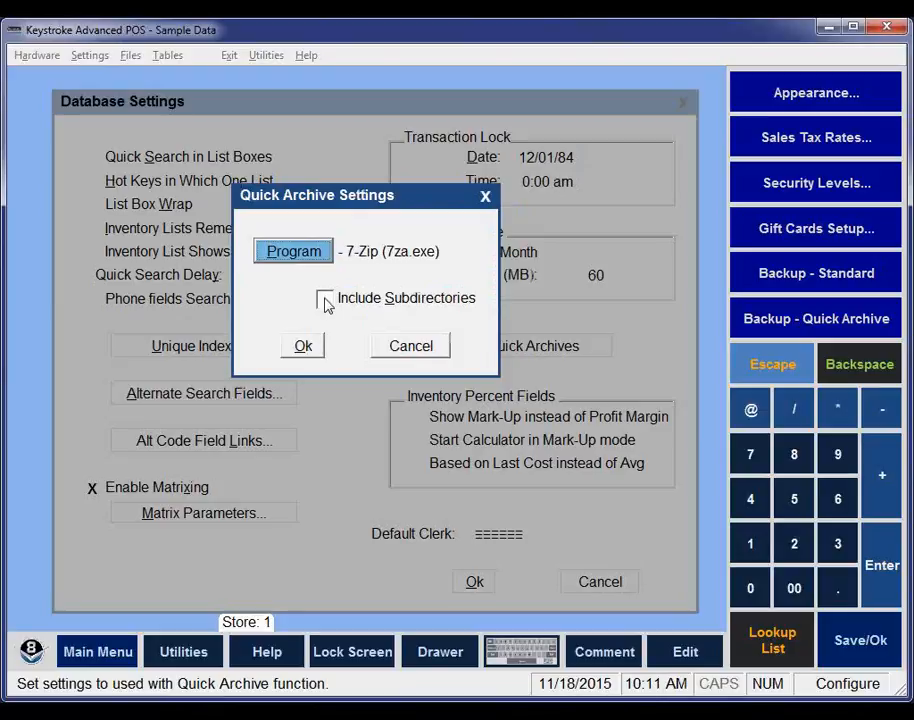
left_click(409, 350)
key("Escape")
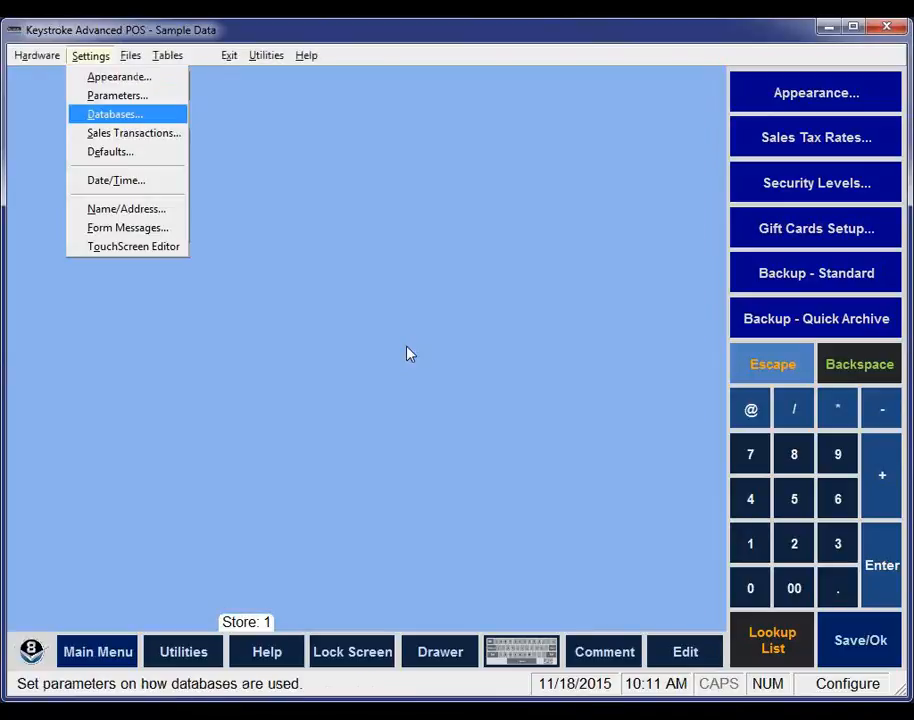
key("Escape")
- Examine the Standard, Old Standard and Quick Archives restore options for the data files
left_click(129, 58)
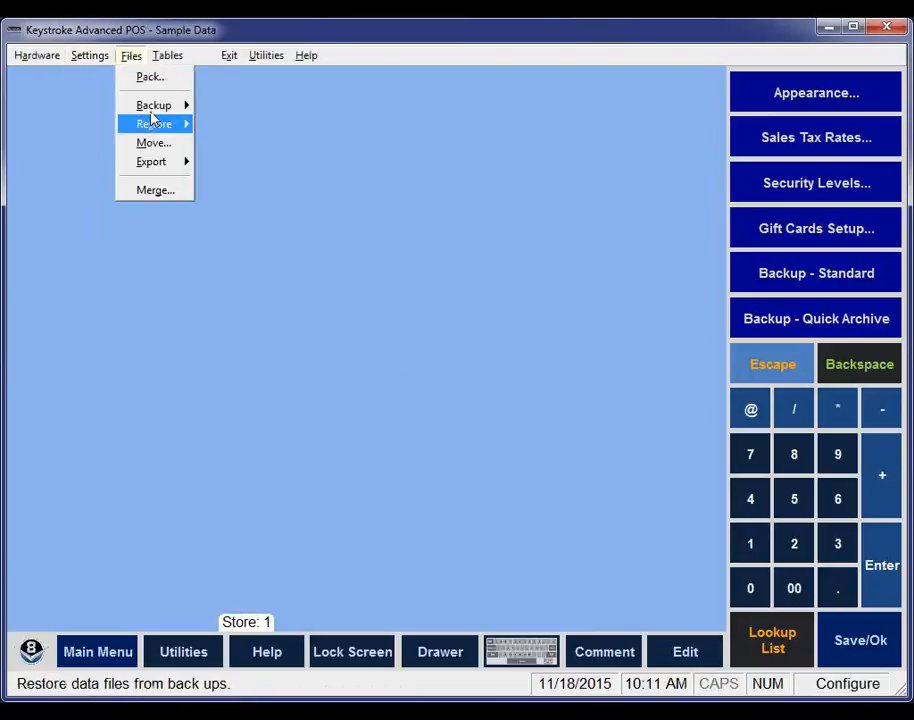
mouse_move(157, 108)
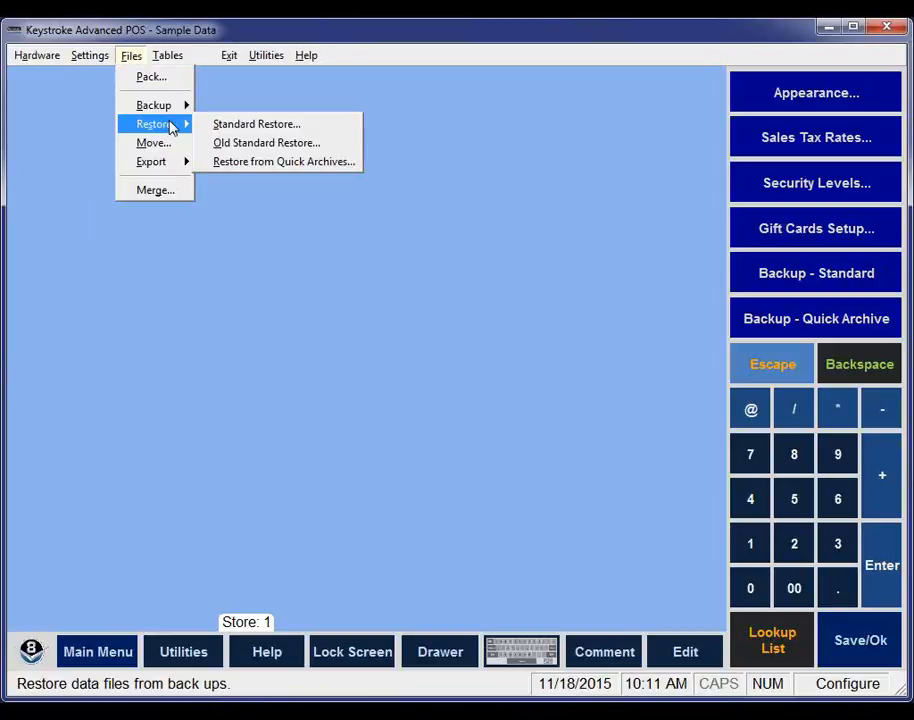
left_click(240, 126)
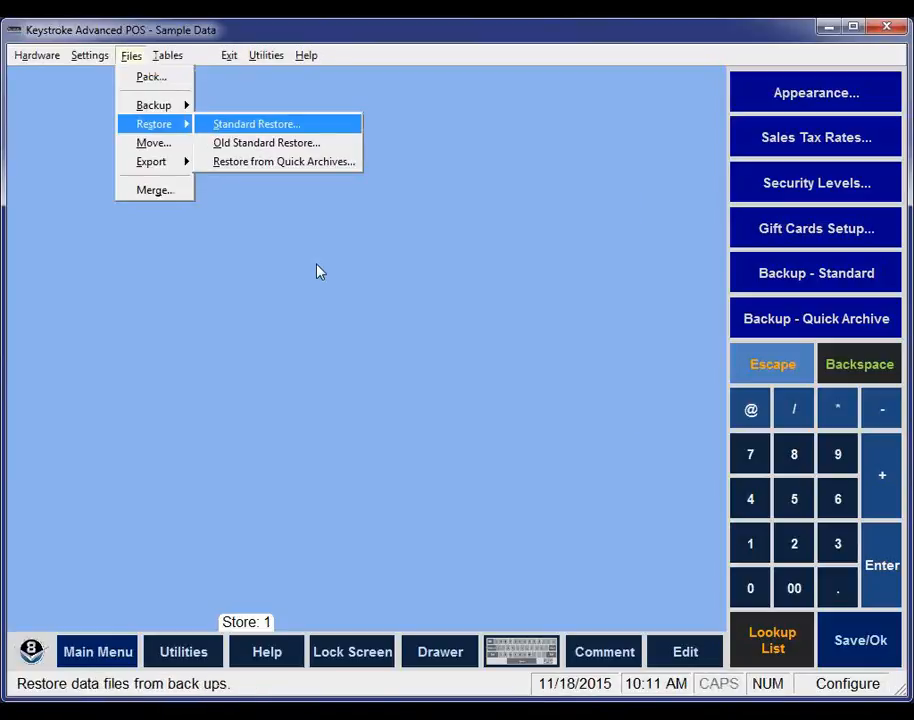
left_click(275, 145)
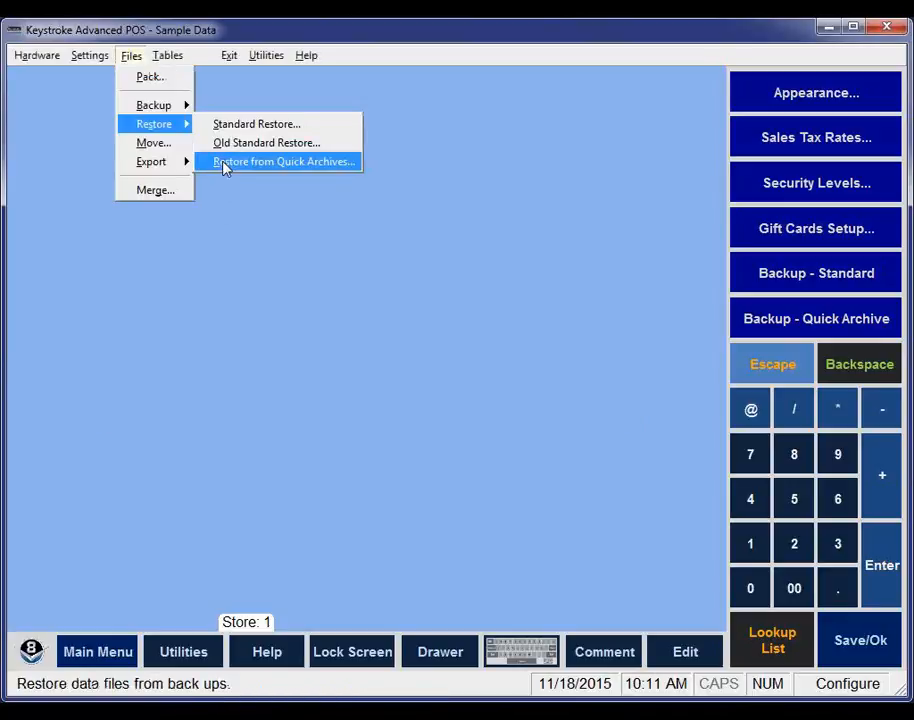
left_click(226, 163)
left_click(250, 170)
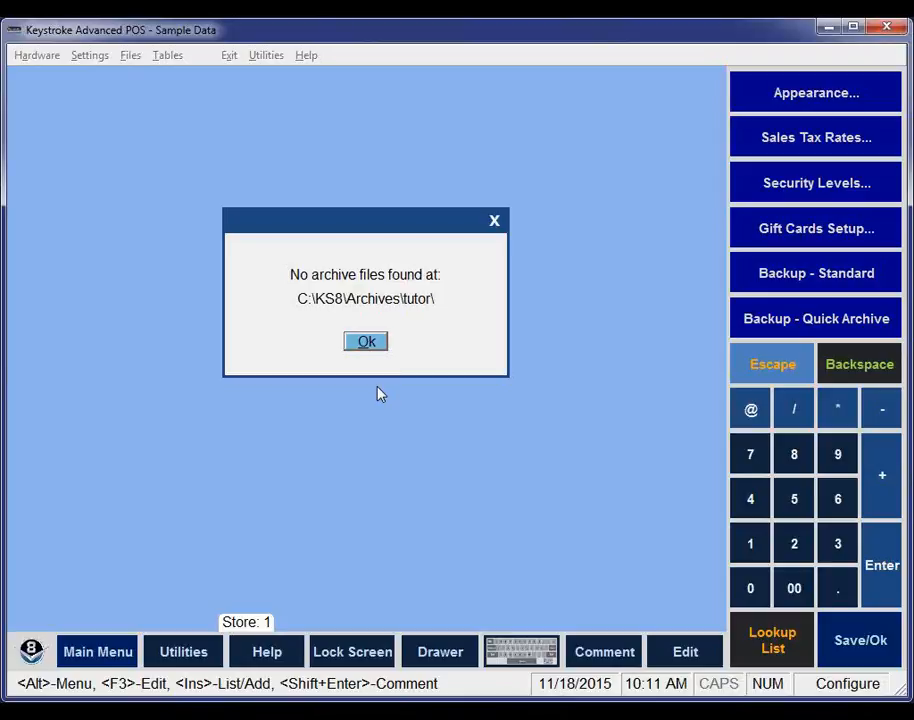
left_click(366, 341)
- Run a Quick Archive backup of the tutor data, accepting the exclusive process warning
left_click(131, 55)
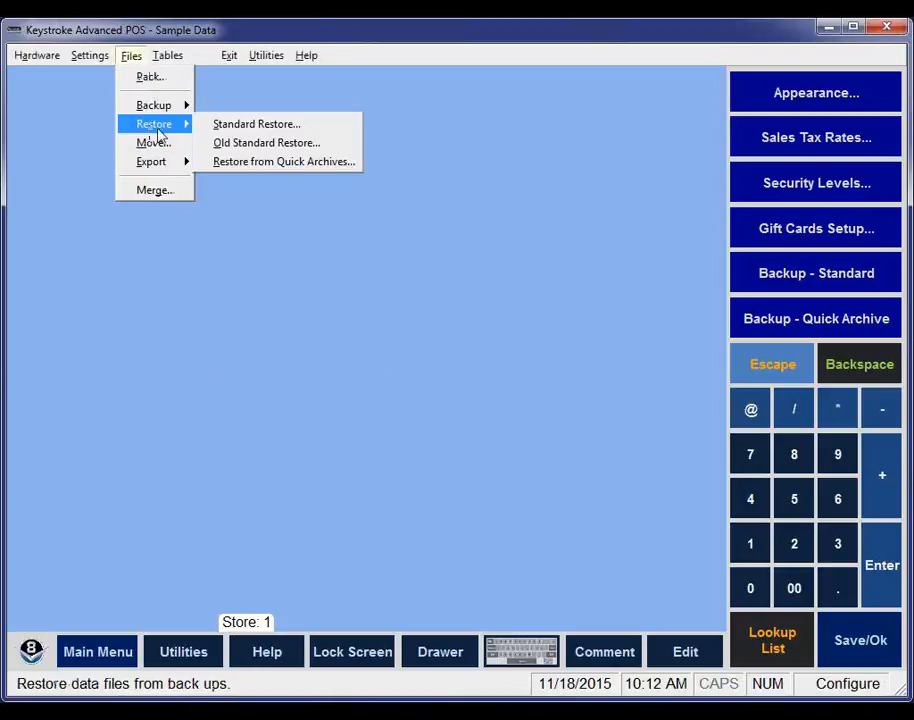
mouse_move(171, 108)
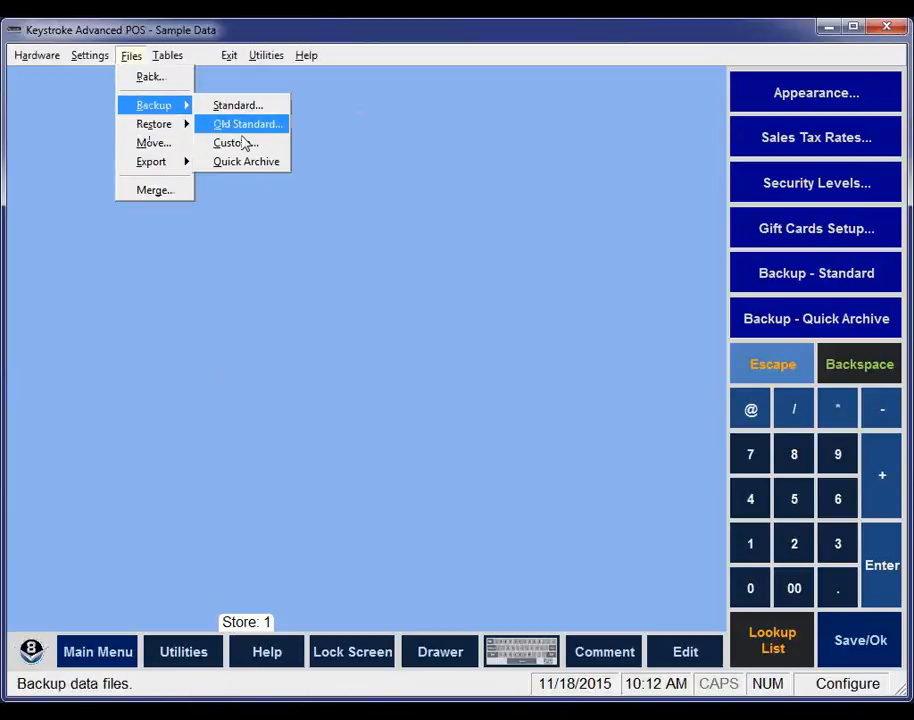
left_click(257, 165)
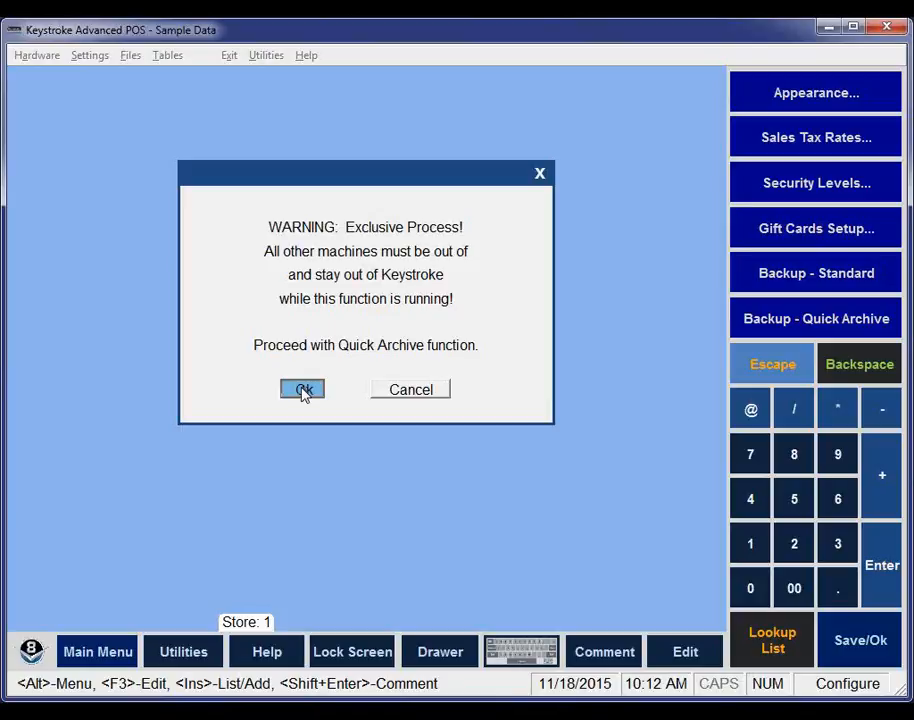
left_click(303, 390)
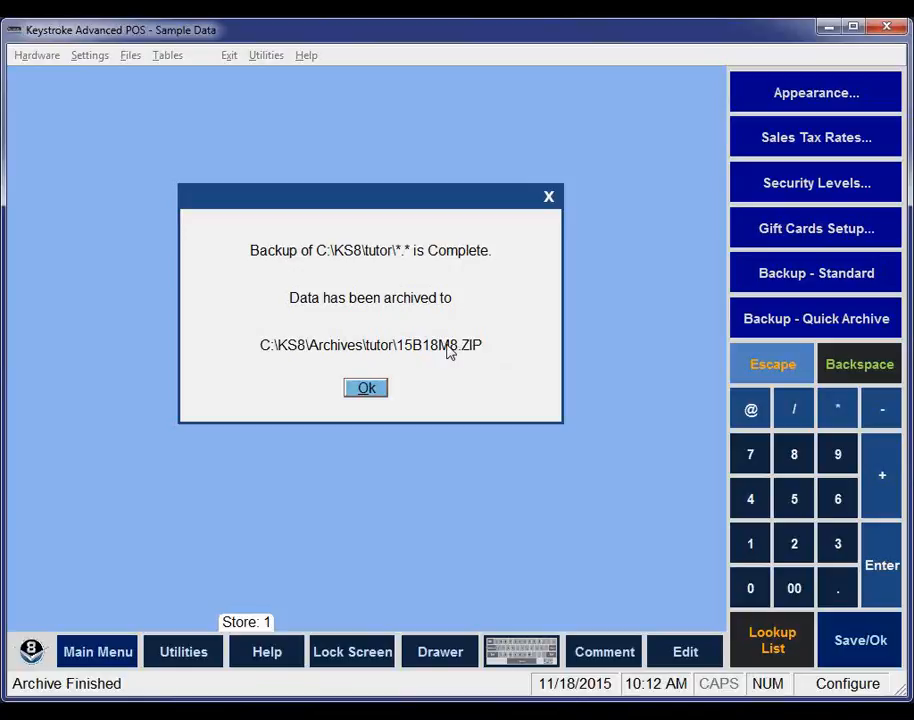
left_click(366, 388)
- View the quick archives available for restoring, close the list without restoring, and switch to the PowerPoint slide show
key("alt+f")
mouse_move(147, 124)
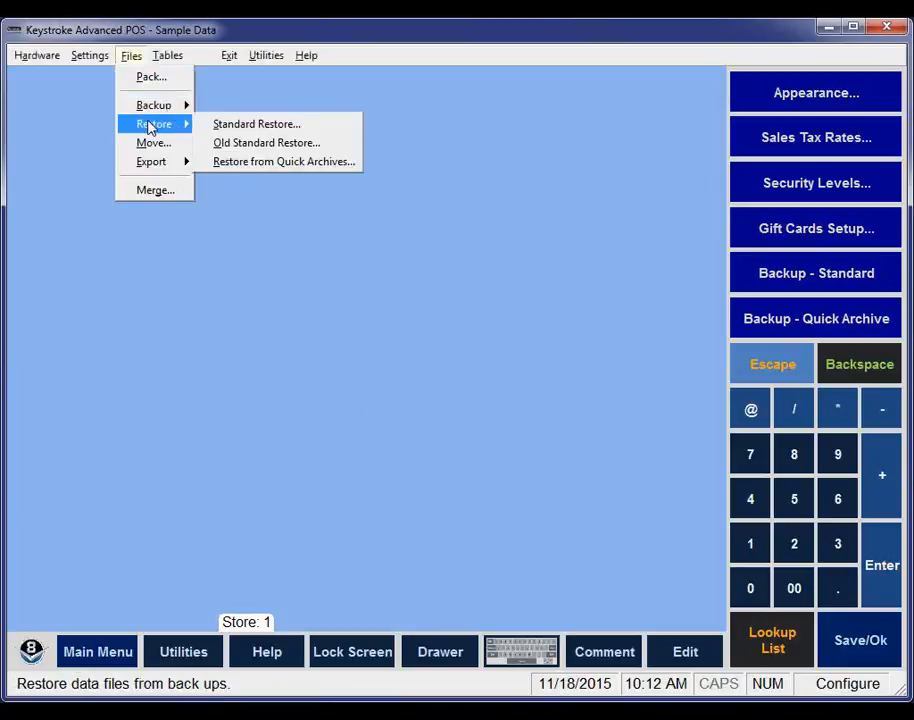
left_click(245, 163)
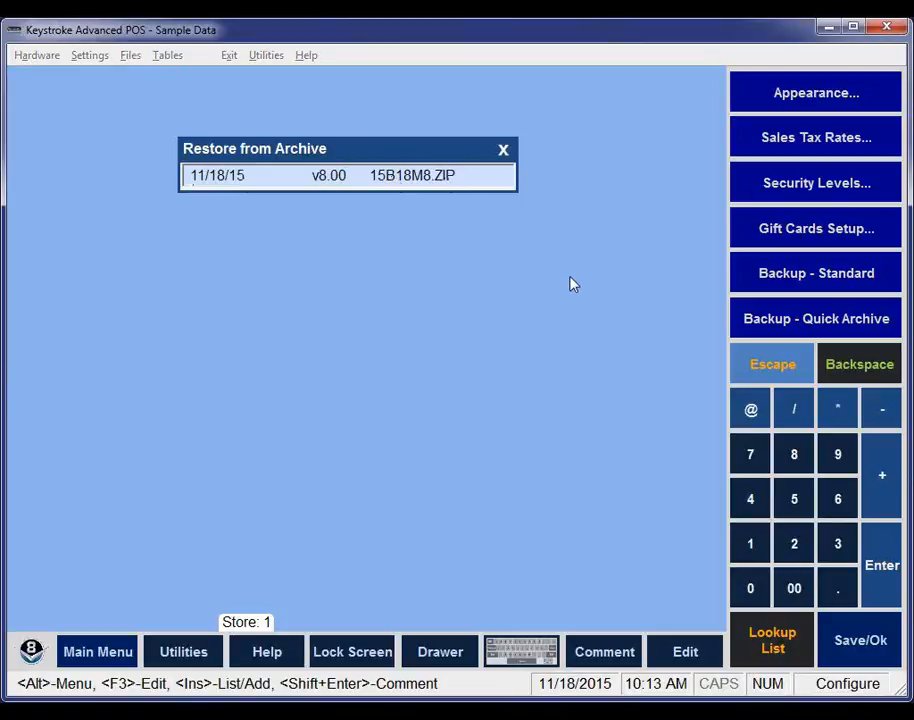
key("Escape")
key("Escape")
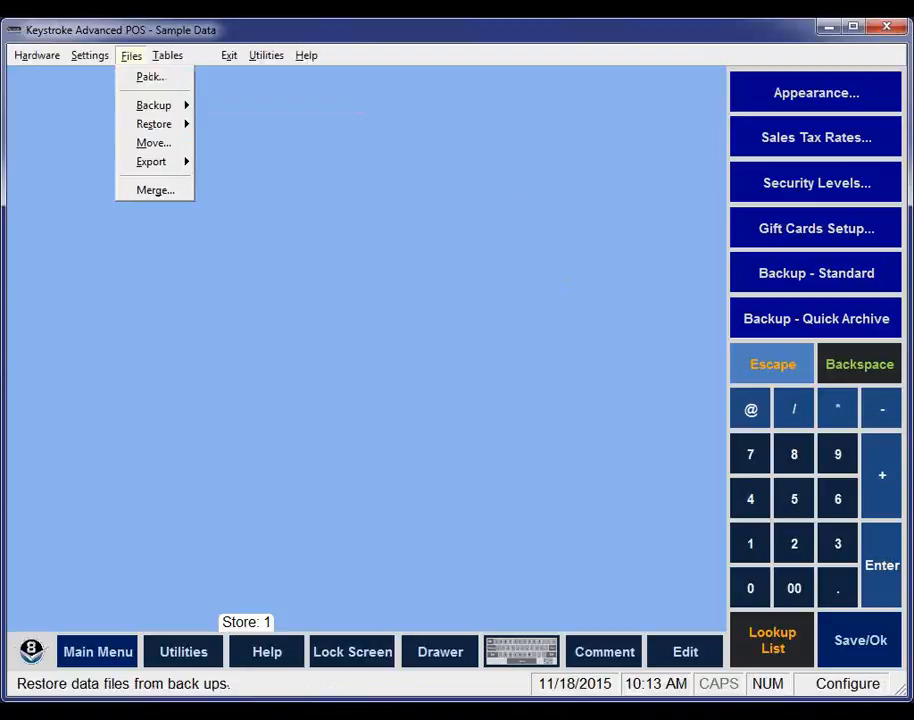
key("Escape")
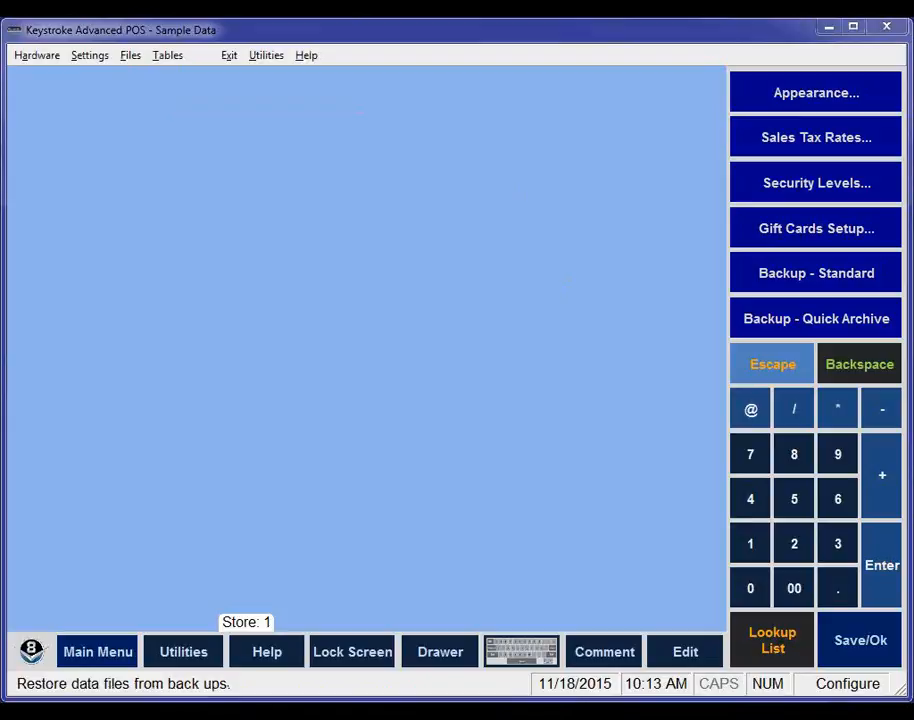
key("alt+Tab")
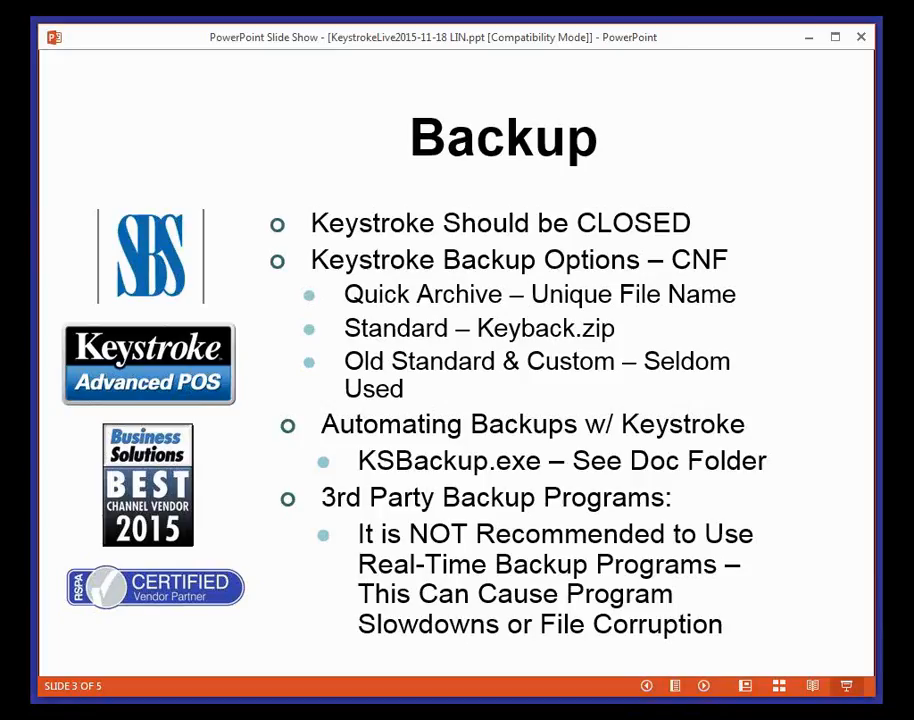